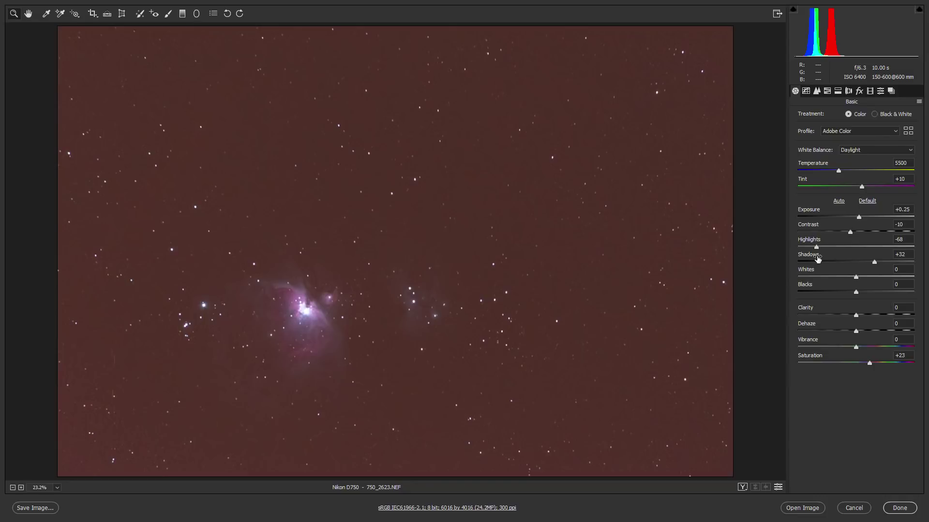
- Try a cooler 5150 white balance temperature, then revert the white balance to As Shot
left_click_drag(838, 171, 861, 170)
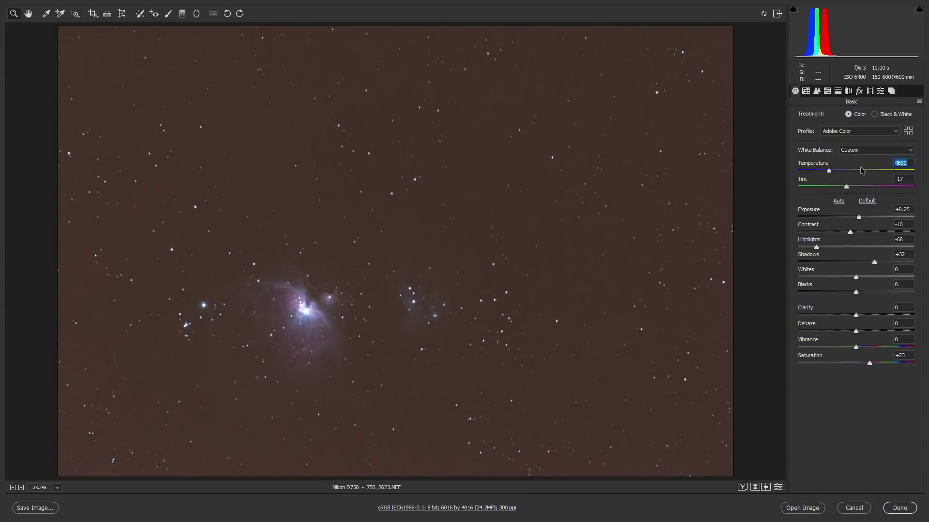
left_click(864, 150)
left_click(865, 157)
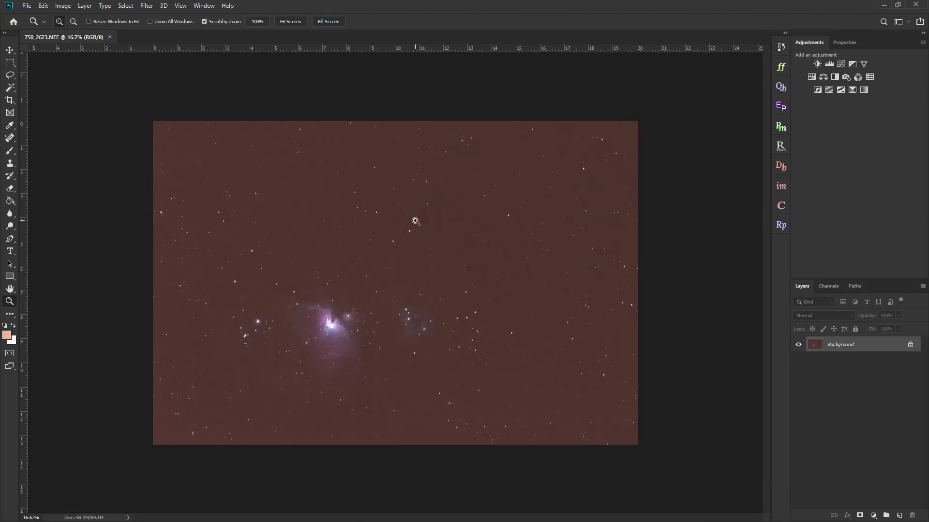
- Add a Curves adjustment layer over the star field and select its Red channel
left_click_drag(424, 269, 425, 274)
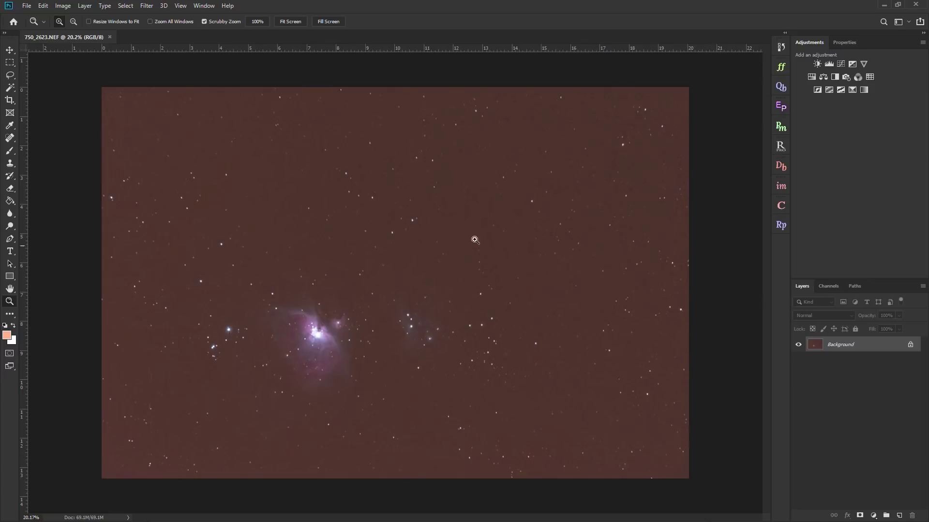
left_click(841, 63)
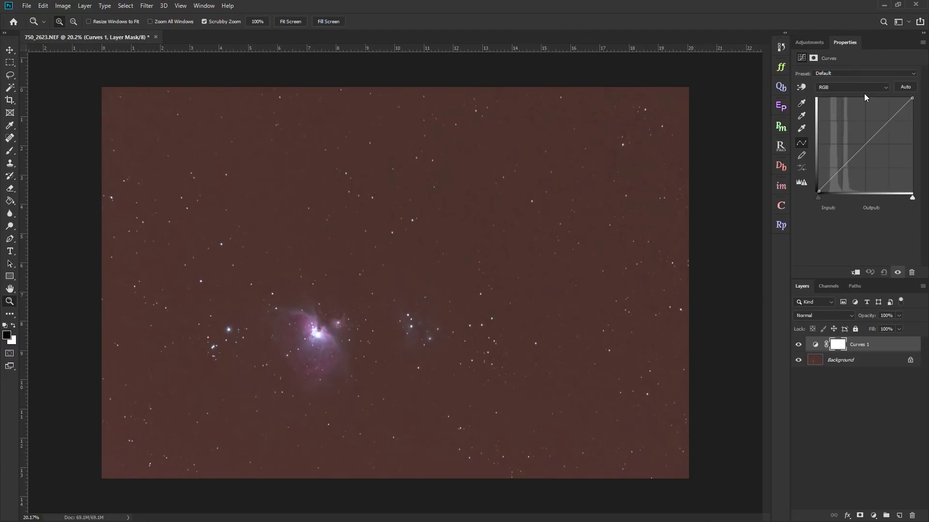
left_click(830, 88)
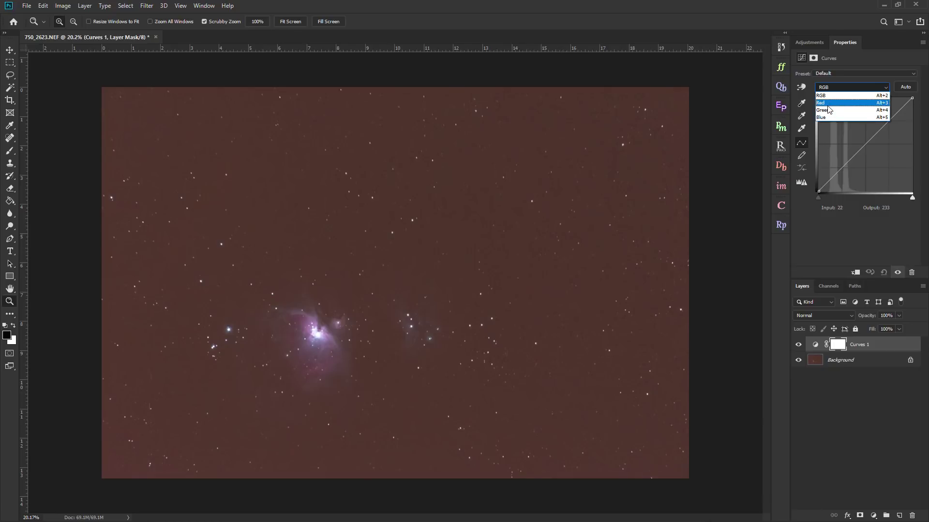
left_click(825, 103)
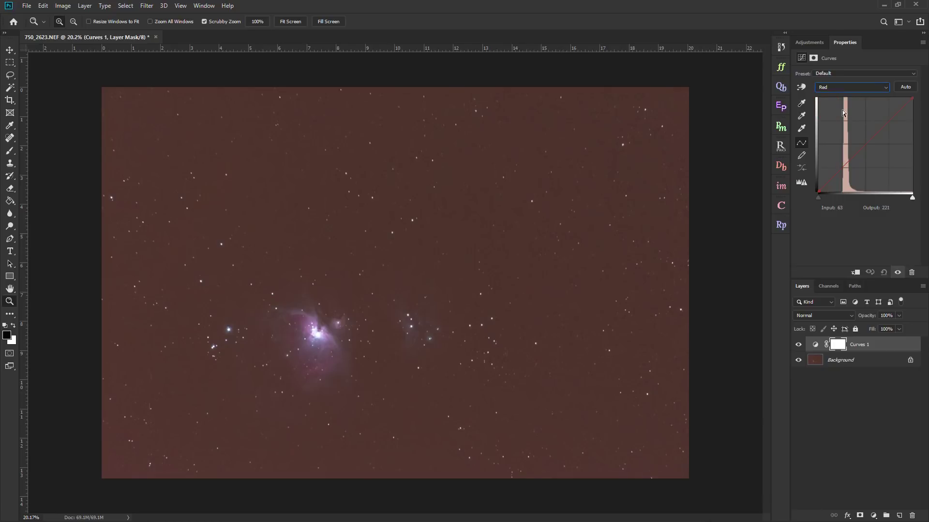
- Sample the sky onto the red curve with the targeted adjustment tool, then undo it in History
left_click(801, 88)
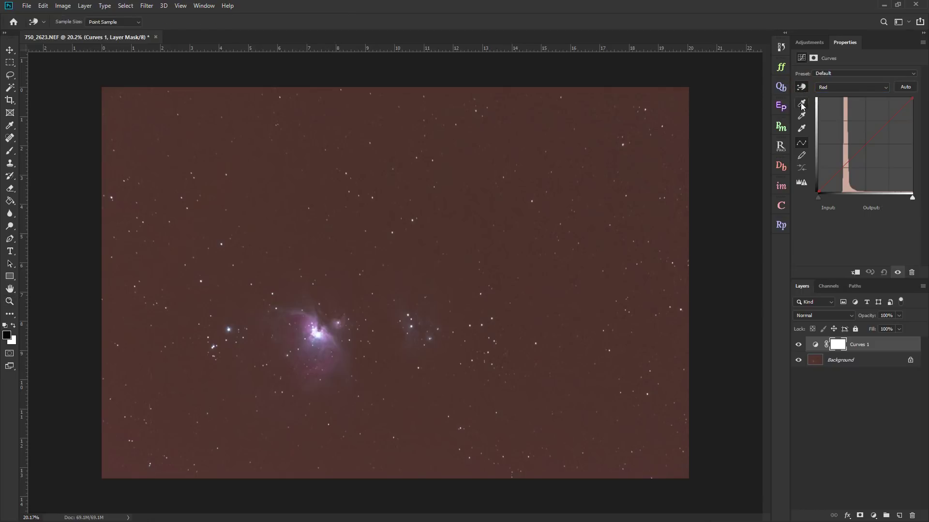
left_click(595, 120)
left_click(782, 46)
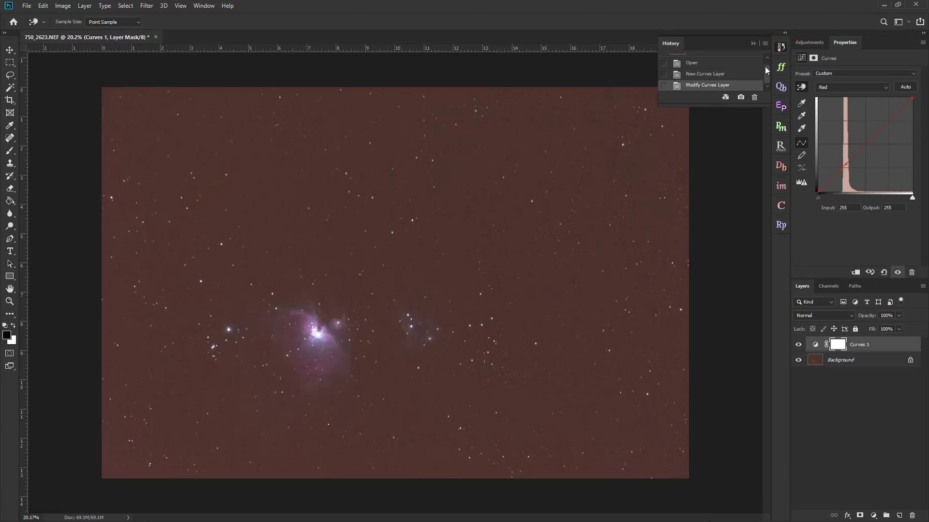
left_click(721, 75)
left_click(753, 44)
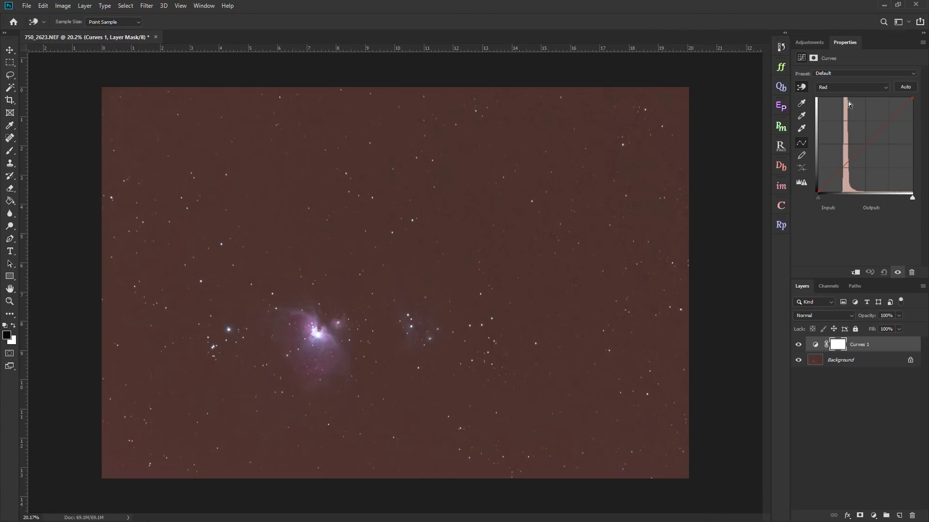
- Resample the sky and pull the red curve point down to Input 108, Output 74
left_click(802, 87)
left_click(556, 133)
mouse_move(556, 133)
left_mouse_down()
mouse_move(558, 144)
mouse_move(558, 124)
mouse_move(561, 144)
left_mouse_up()
mouse_move(561, 144)
left_mouse_down()
mouse_move(559, 134)
mouse_move(560, 144)
left_mouse_up()
- Zoomed on the nebula, lift the upper red curve point and add a low point
scroll(338, 380, "up", 7)
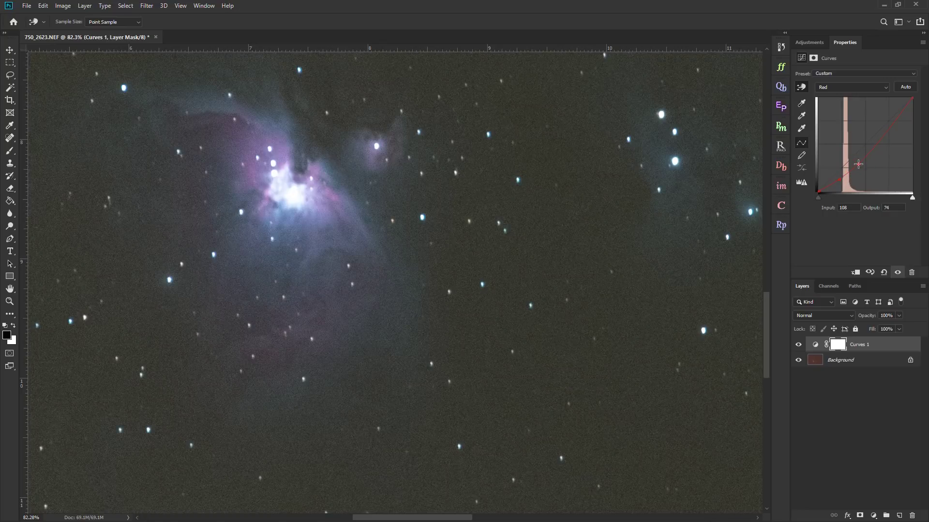
left_click_drag(858, 160, 856, 153)
scroll(537, 220, "down", 5)
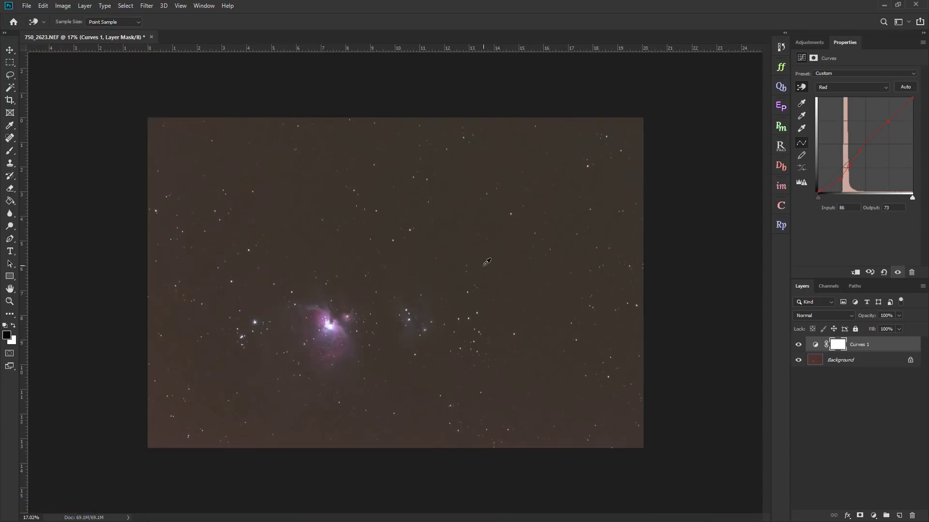
scroll(487, 262, "up", 1)
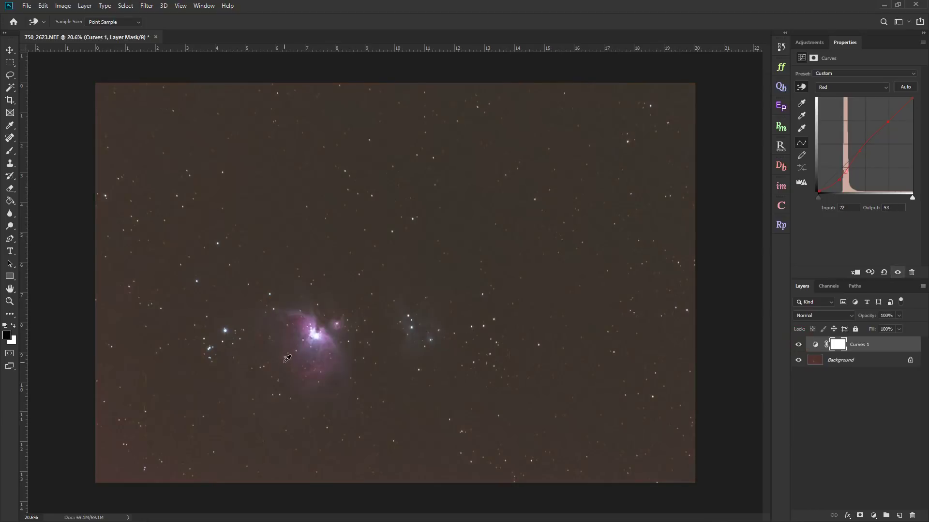
scroll(287, 358, "up", 4)
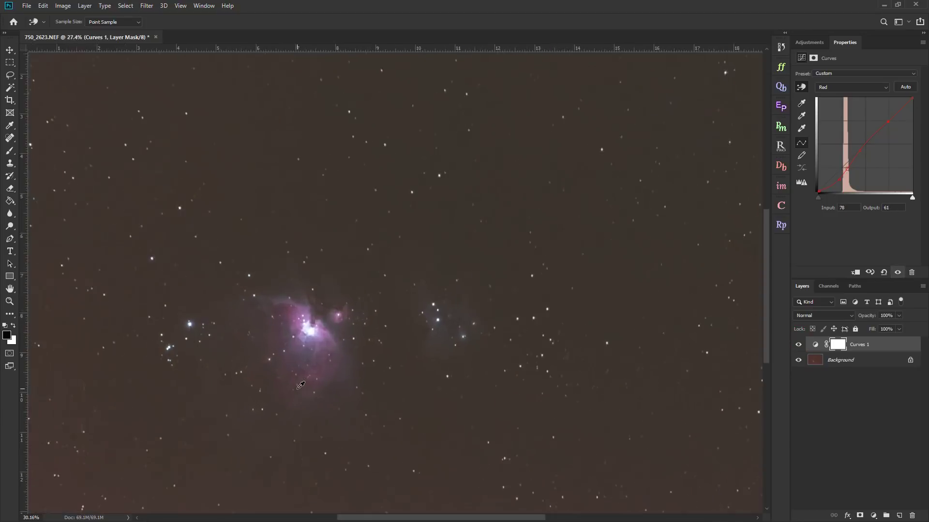
left_click(841, 181)
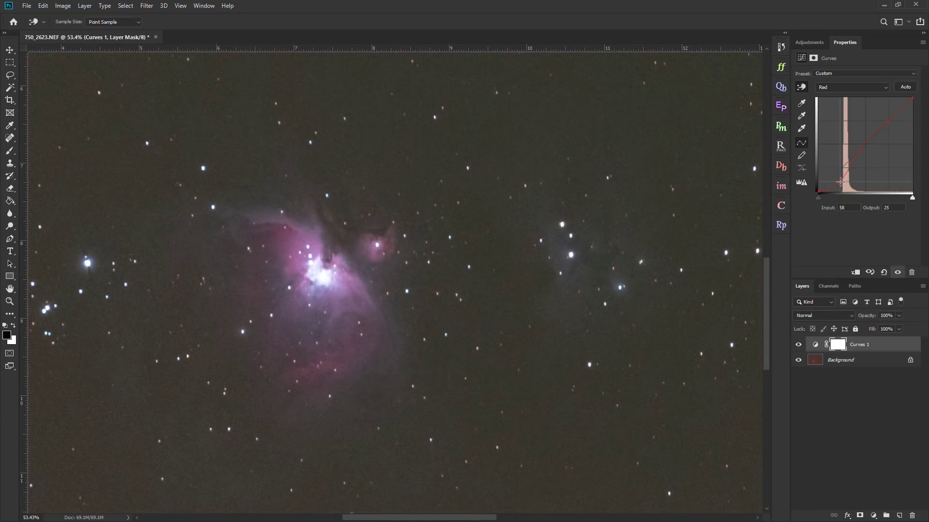
scroll(335, 264, "up", 3)
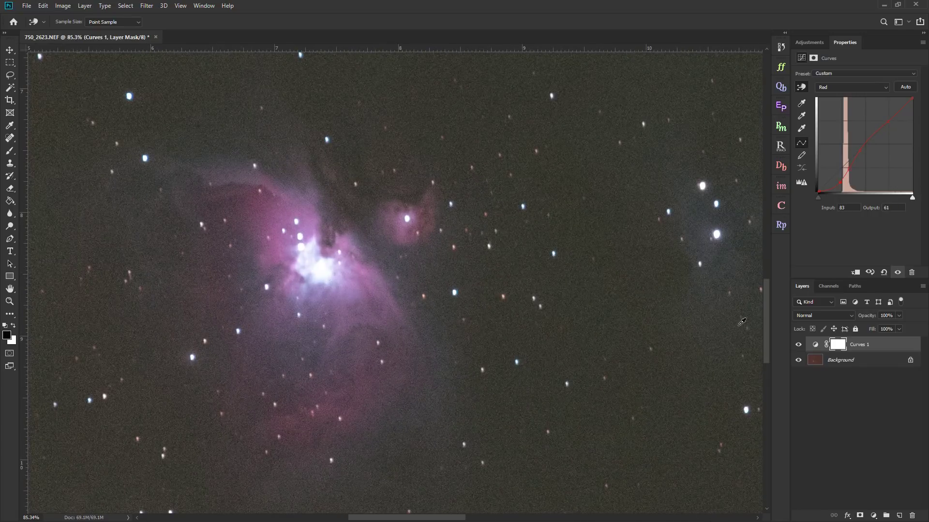
- Toggle Curves 1 off and on to compare, zoom back out, and open the channel list
left_click(798, 342)
left_click(798, 342)
scroll(468, 242, "down", 5)
scroll(468, 242, "down", 1)
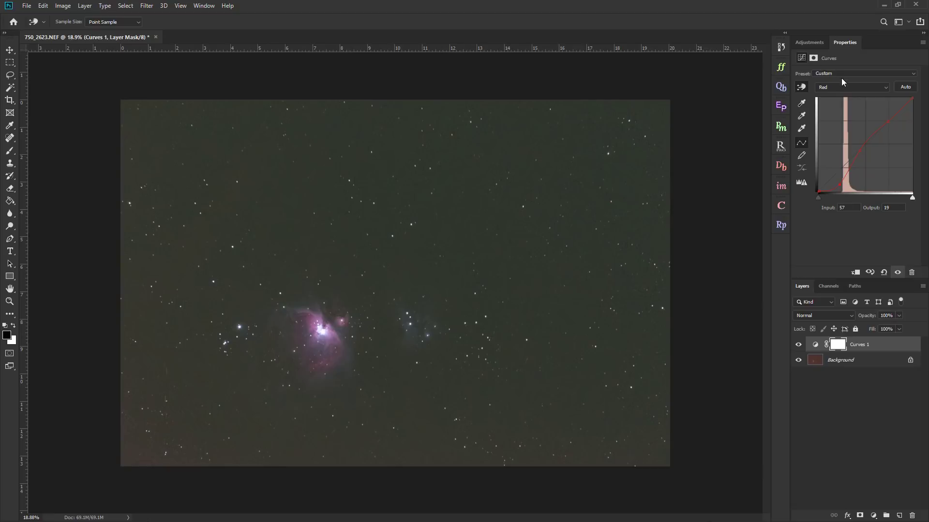
left_click(833, 88)
- On the Green curve, drag the sky down to Input 53, Output 45 and compare before/after
left_click(833, 108)
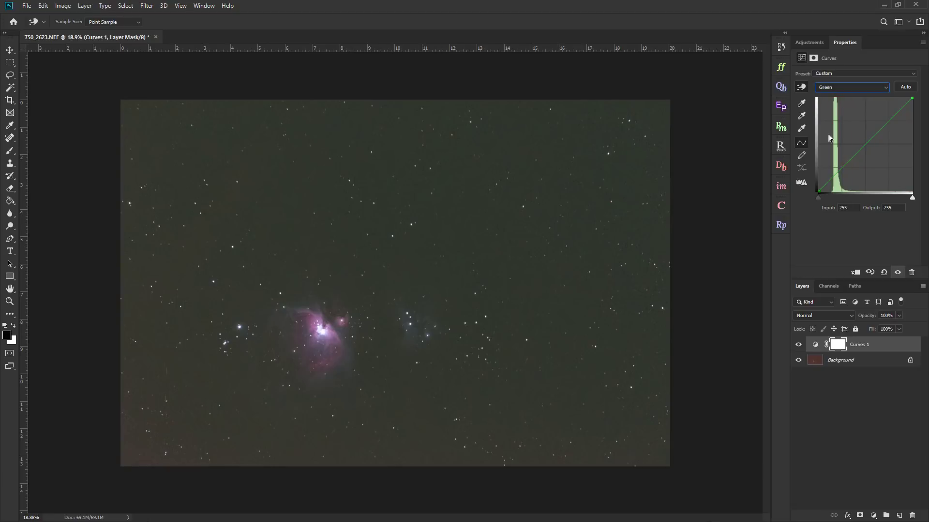
left_click(800, 88)
left_click_drag(622, 165, 623, 168)
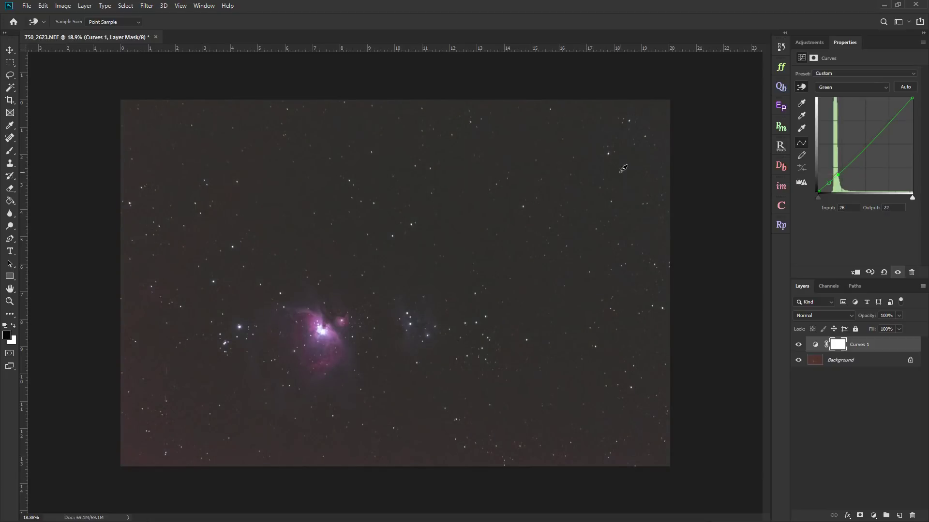
left_click(799, 345)
left_click(799, 344)
right_click(874, 350)
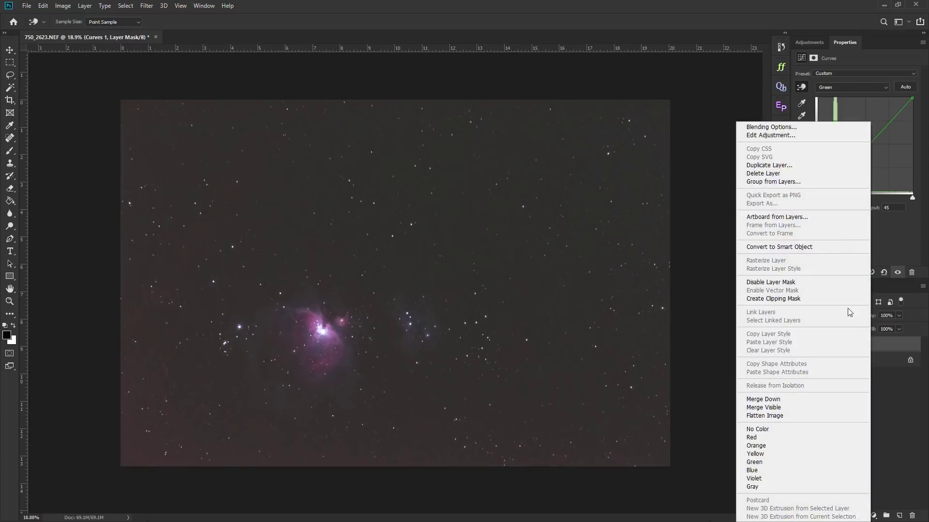
- Replace Curves 1 with a fresh Curves layer whose black point is sampled from empty sky
left_click(793, 174)
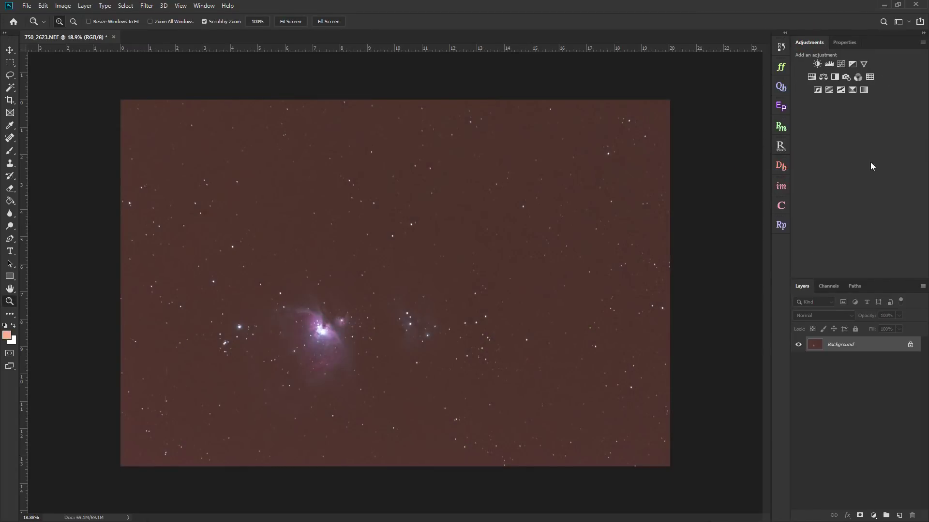
left_click(840, 65)
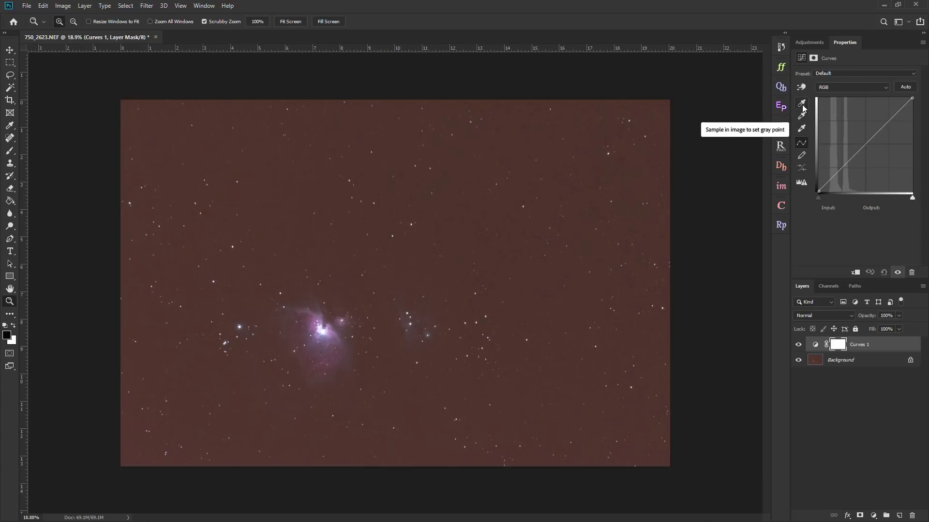
left_click(802, 107)
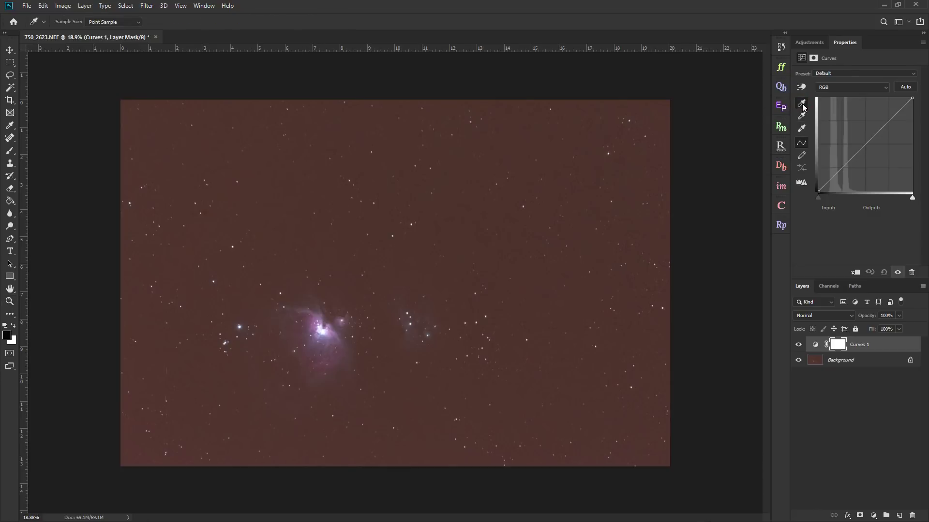
left_click(649, 107)
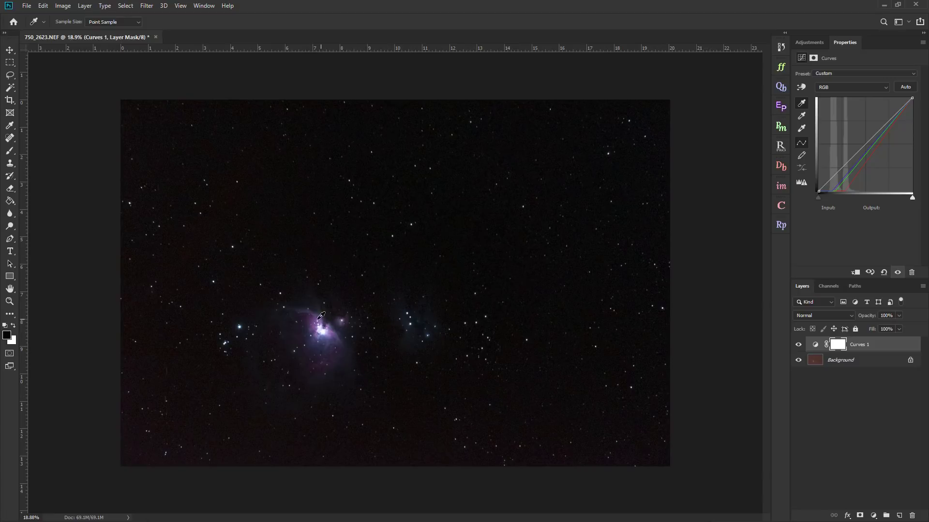
left_click(799, 345)
- Set the Curves 1 blend mode to Color and compare the result with it hidden
left_click(799, 345)
left_click(829, 317)
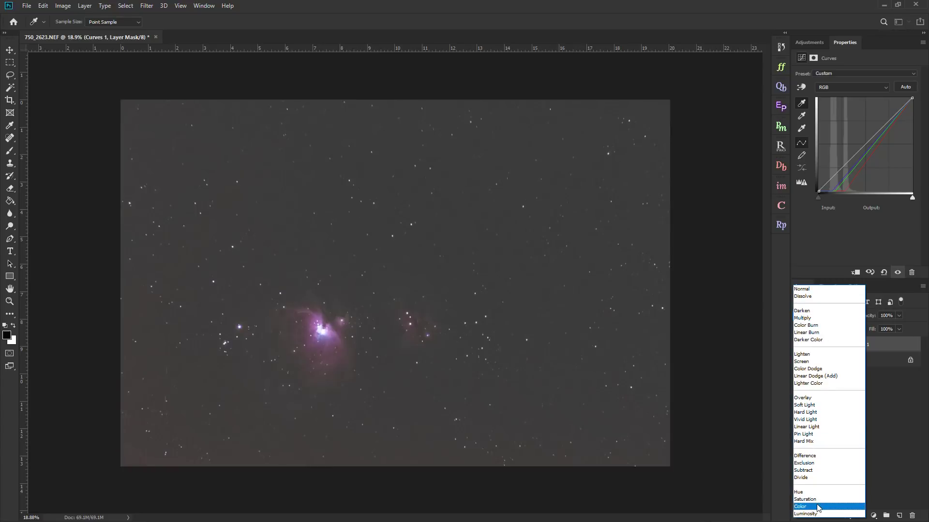
left_click(820, 507)
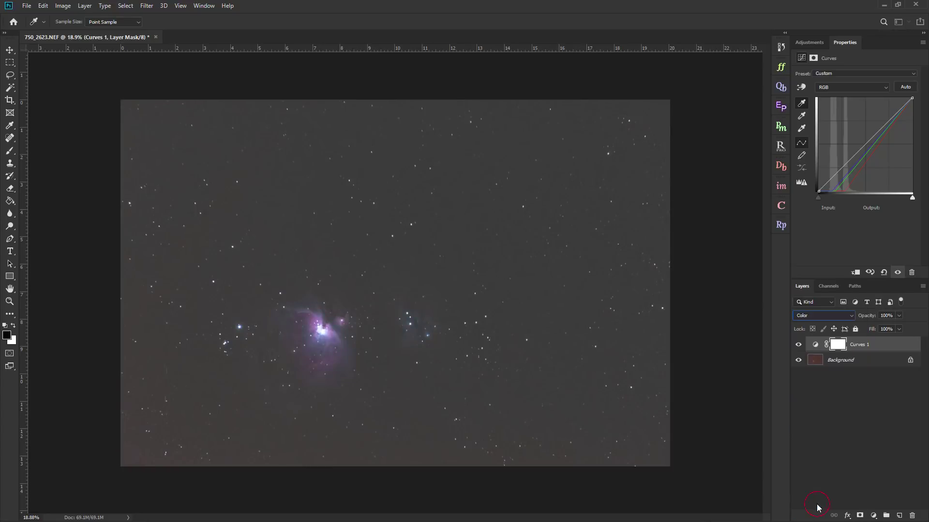
left_click(799, 345)
left_click(799, 345)
left_click(799, 345)
- Add a Levels adjustment layer and raise its black input to 43
left_click(809, 42)
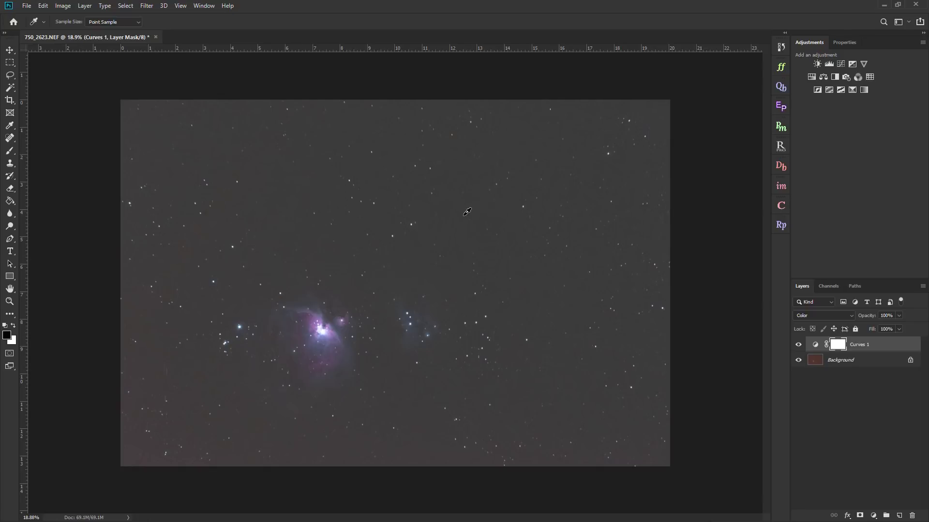
left_click(830, 62)
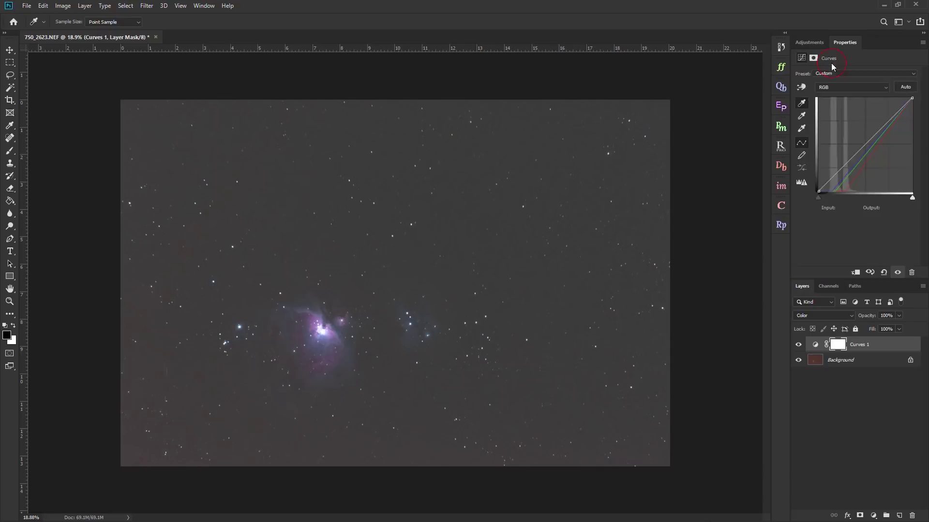
left_click_drag(810, 144, 826, 144)
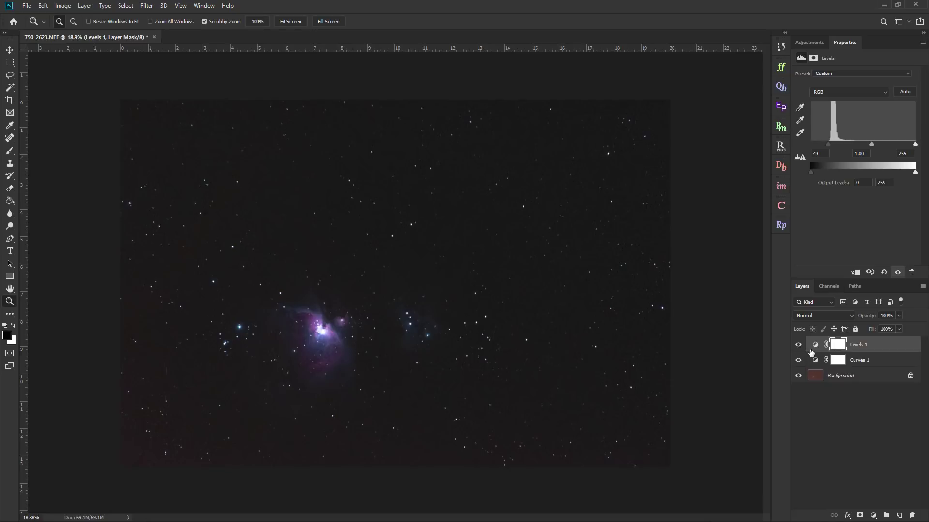
- Select Curves 1 and Levels 1 together and delete both layers
left_click(866, 359, "shift")
right_click(866, 359)
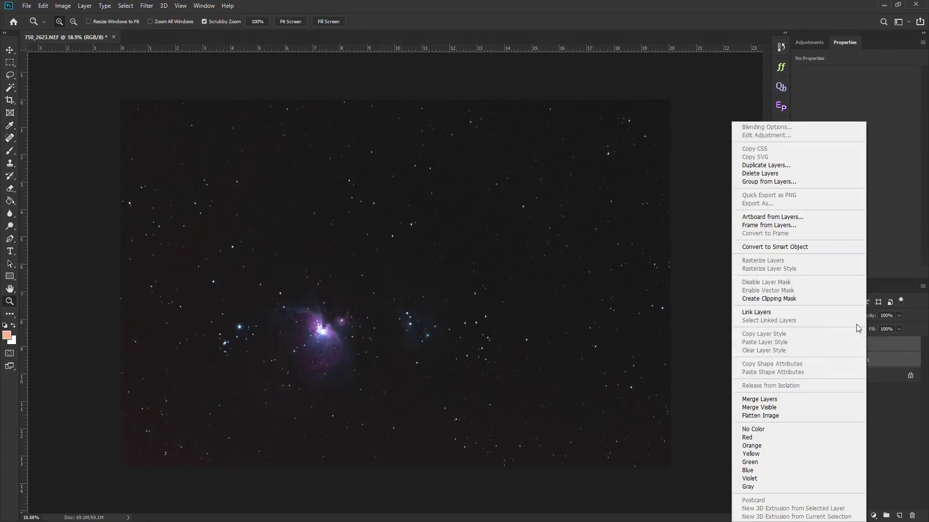
left_click(798, 173)
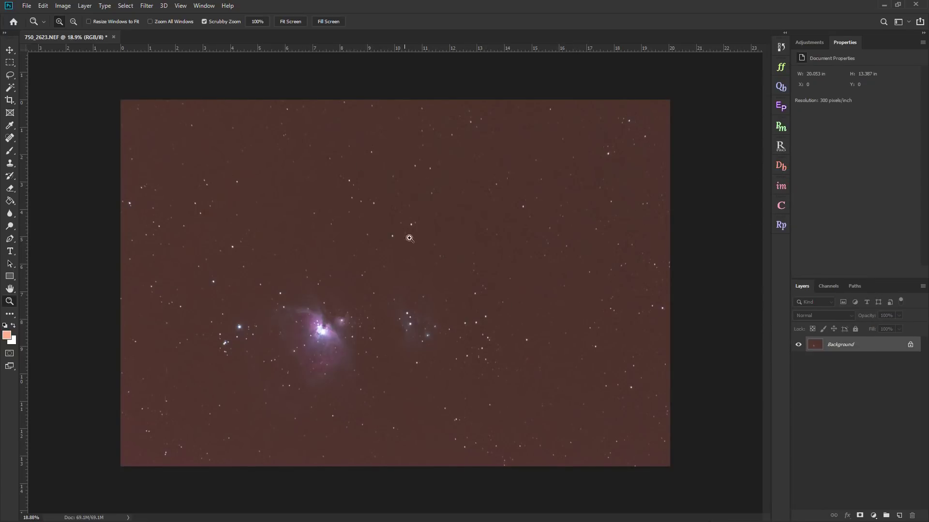
left_click(804, 43)
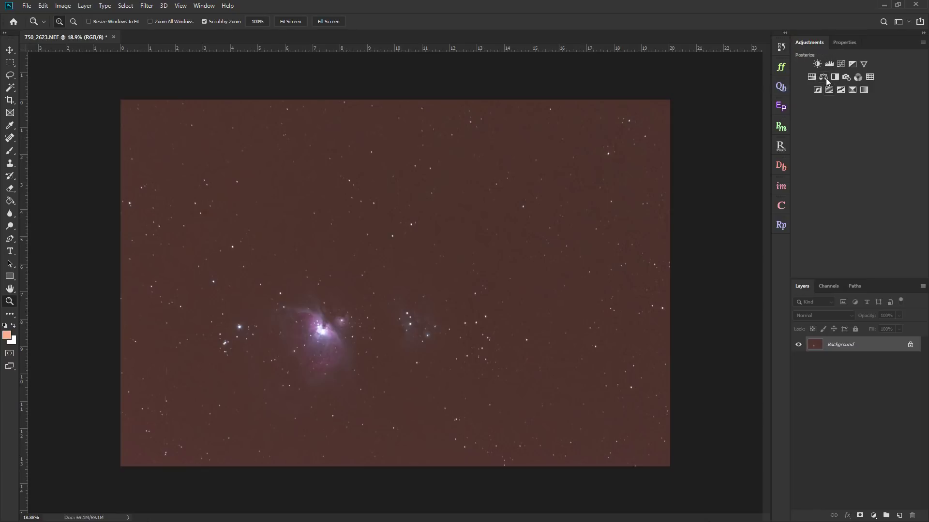
- Add a Color Balance layer with Shadows at Cyan -28, Green +3, Blue +12 and compare
left_click(822, 78)
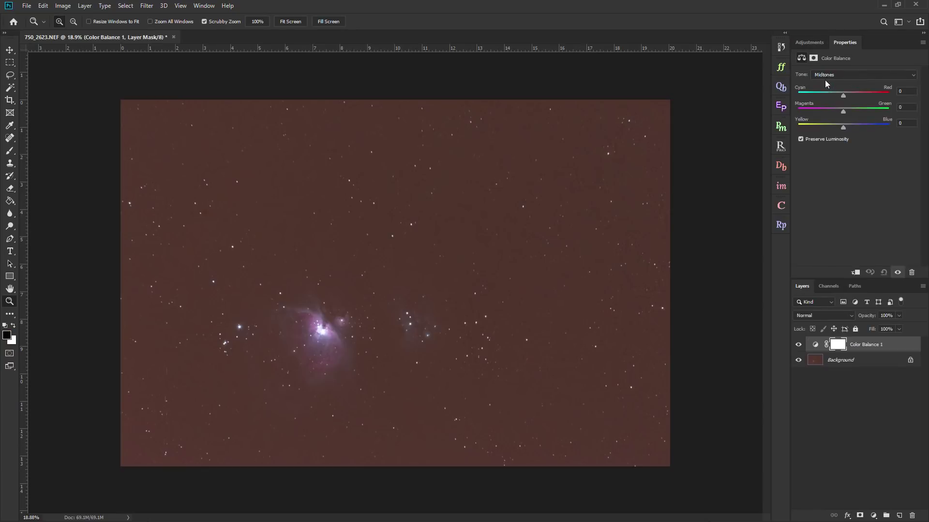
left_click(846, 75)
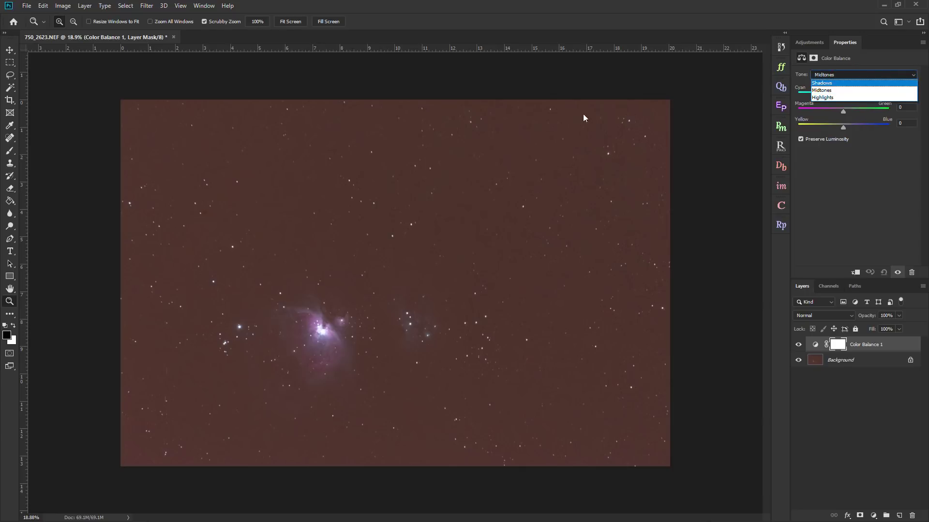
left_click(837, 83)
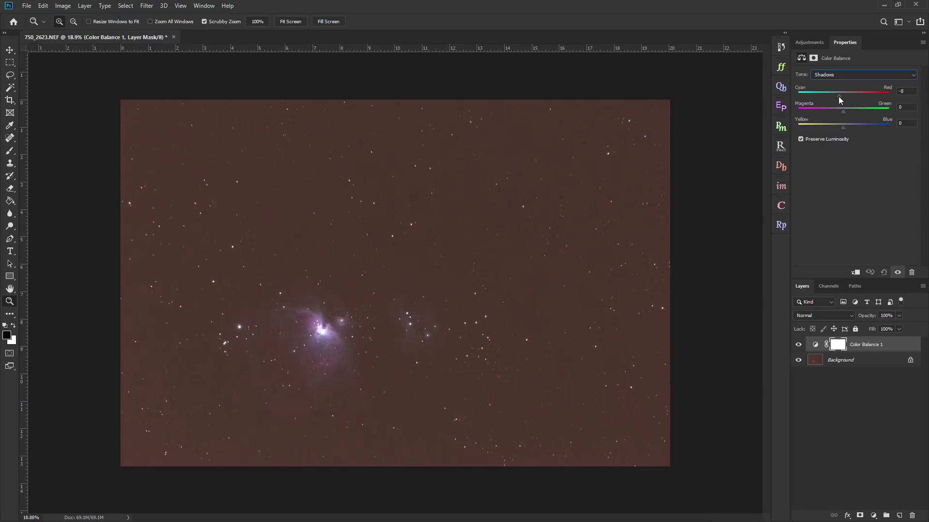
left_click_drag(836, 96, 847, 129)
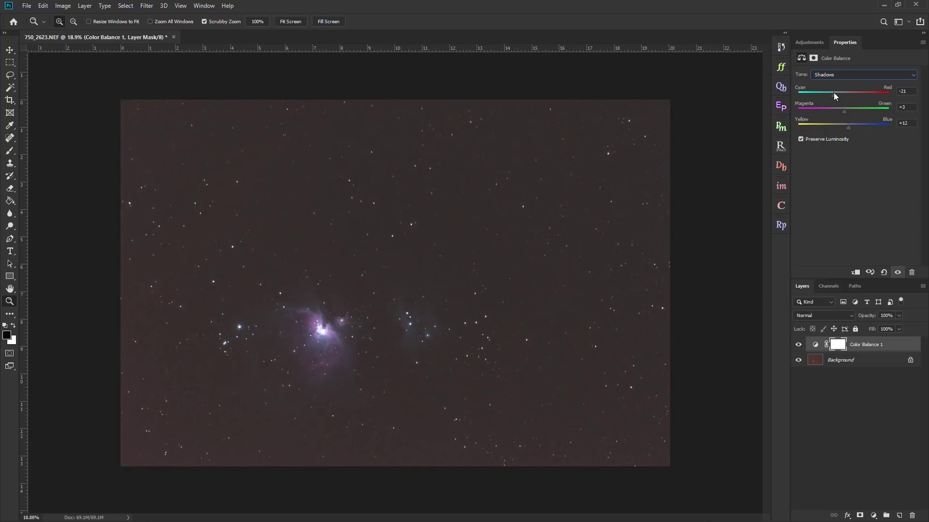
left_click_drag(834, 94, 832, 94)
left_click(801, 344)
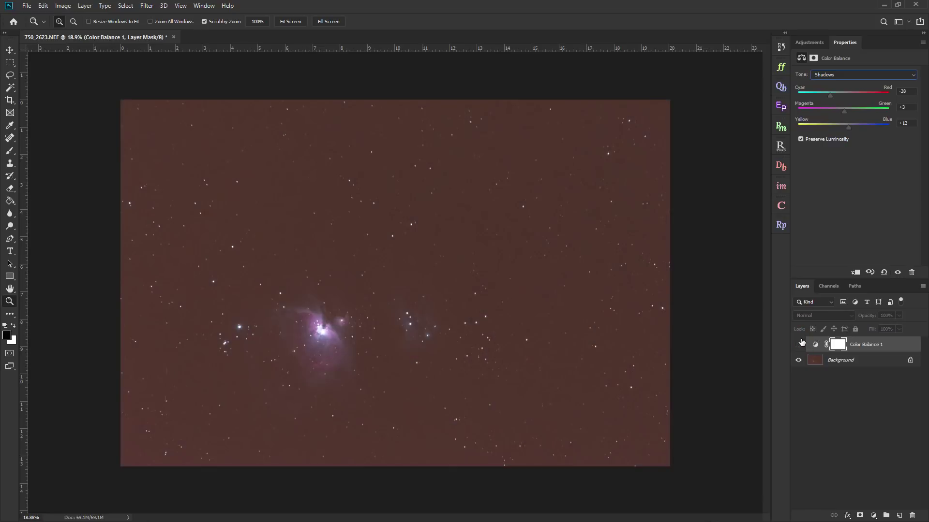
left_click(800, 343)
left_click(811, 43)
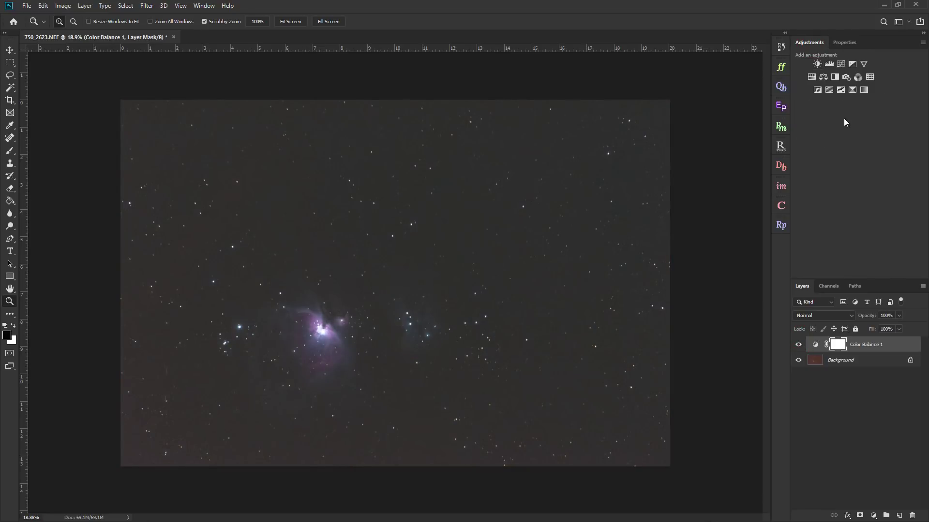
- Add a Channel Mixer layer with Red output Green at -15, then also select Color Balance 1
left_click(853, 78)
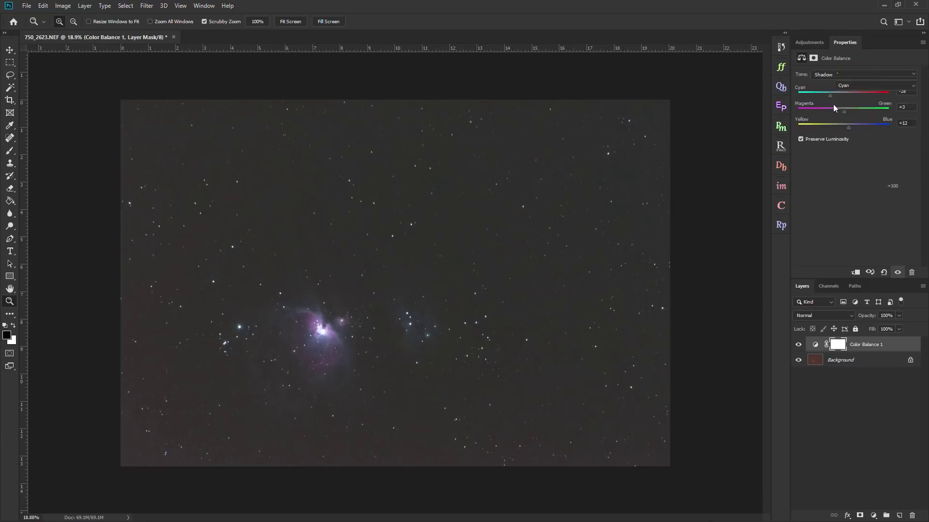
left_click_drag(856, 138, 852, 140)
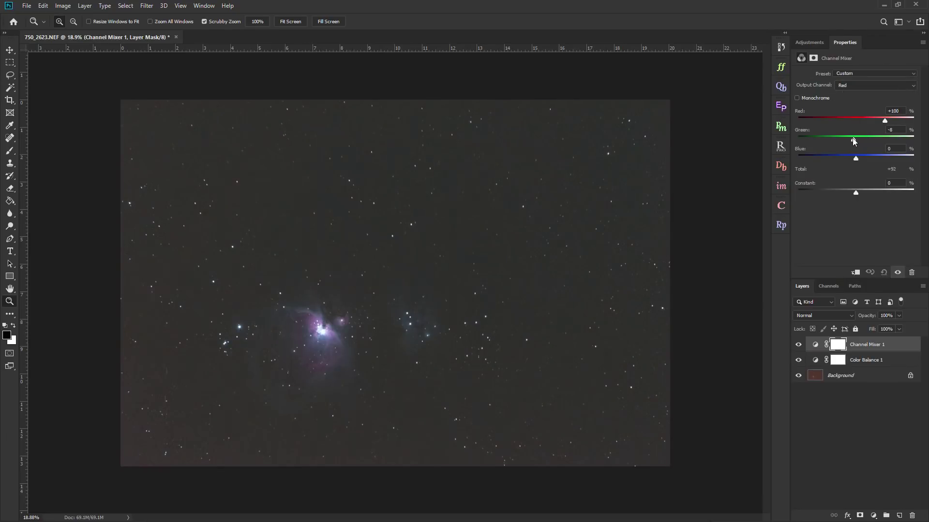
left_click(878, 361, "shift")
- Delete the selected Channel Mixer 1 and Color Balance 1 layers
right_click(879, 360)
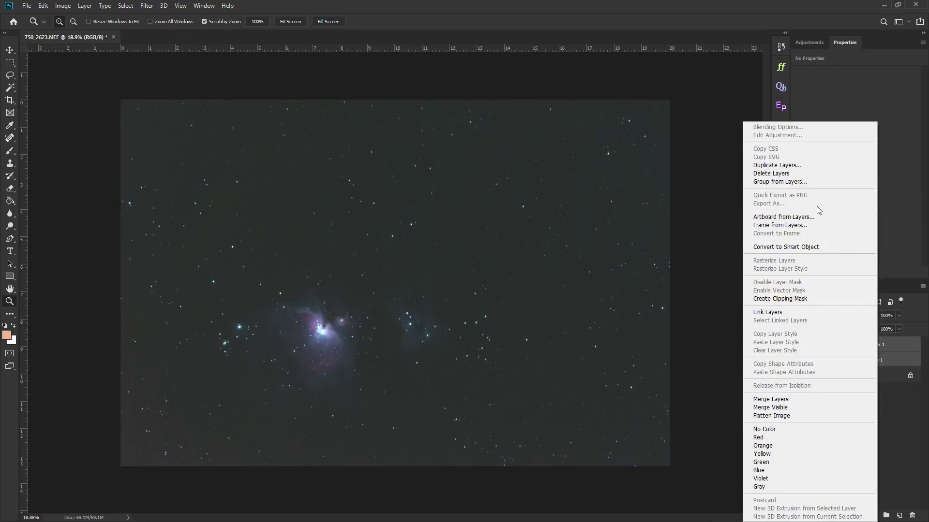
left_click(774, 173)
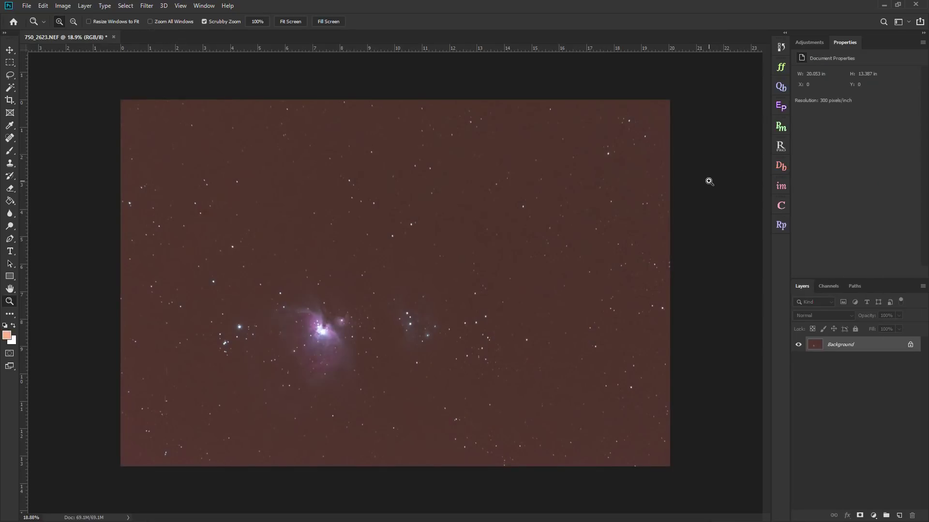